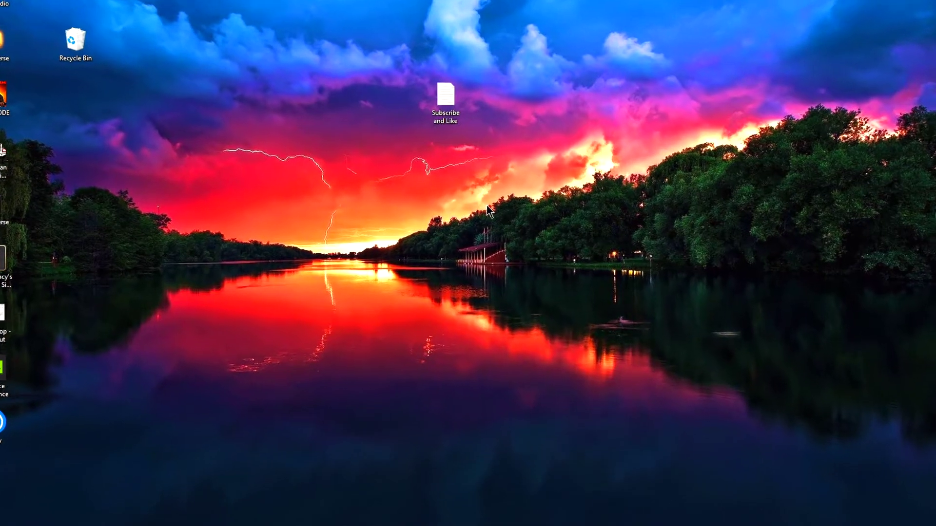
# Step: Add a new folder to the desktop via the desktop context menu's New > Folder
pyautogui.rightClick(500, 218)
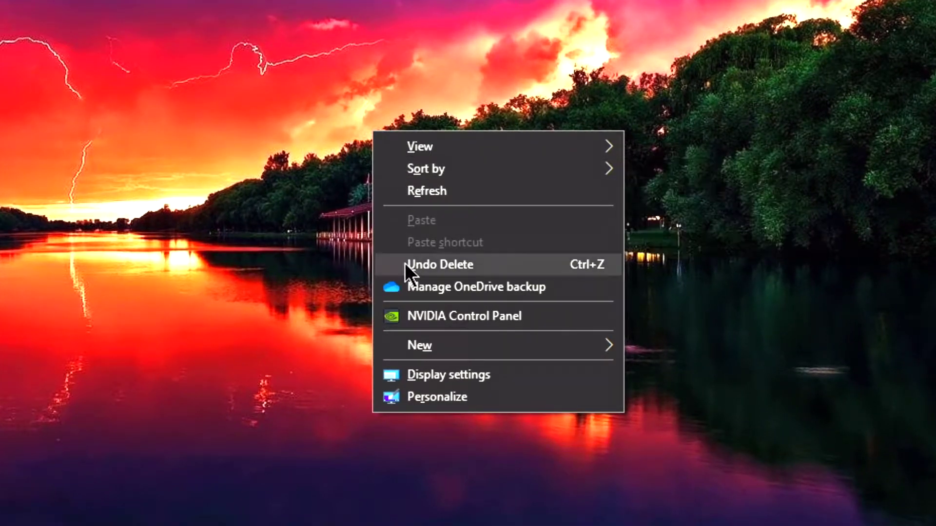
pyautogui.moveTo(483, 306)
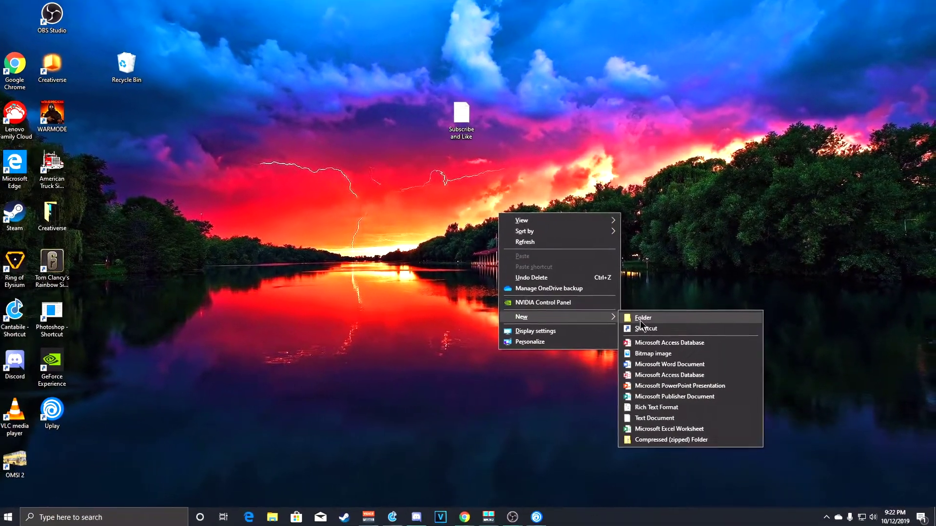
pyautogui.click(640, 322)
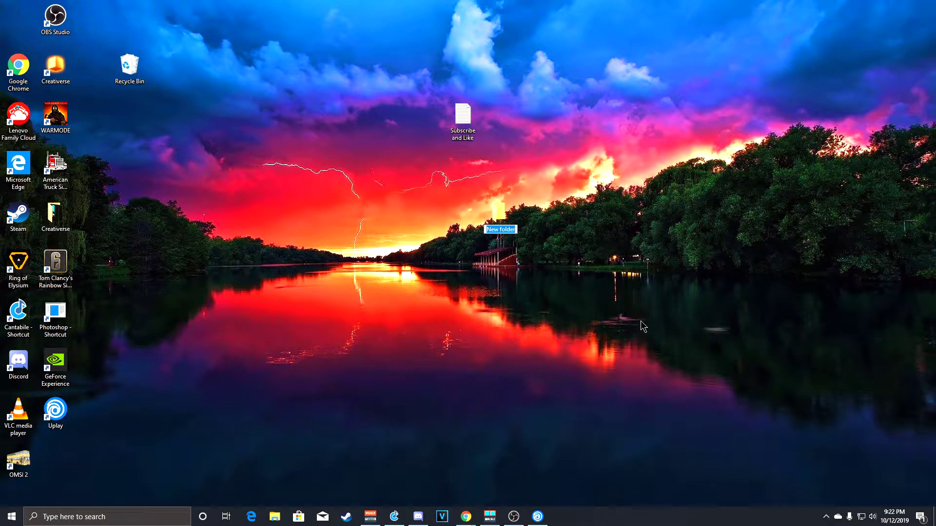
pyautogui.write('comment down below')
# Step: Confirm the name 'comment down below' and move the Subscribe and Like file into it
pyautogui.press('Return')
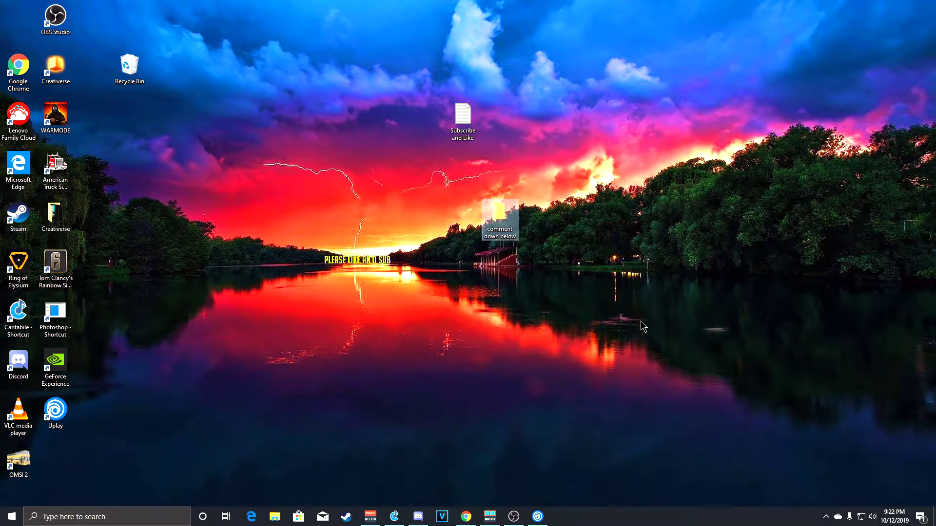
pyautogui.moveTo(460, 136); pyautogui.dragTo(471, 159)
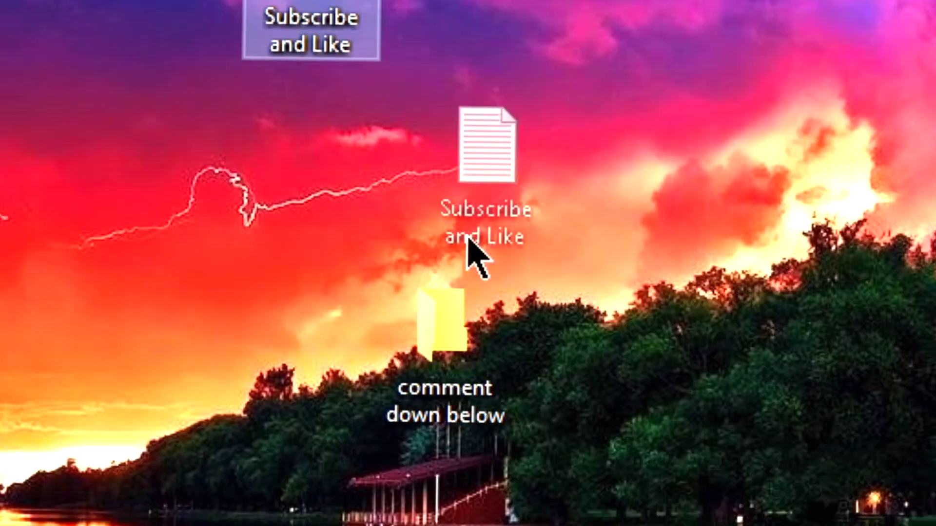
pyautogui.moveTo(443, 300)
pyautogui.mouseDown()
pyautogui.moveTo(453, 238)
pyautogui.moveTo(499, 219)
pyautogui.mouseUp()
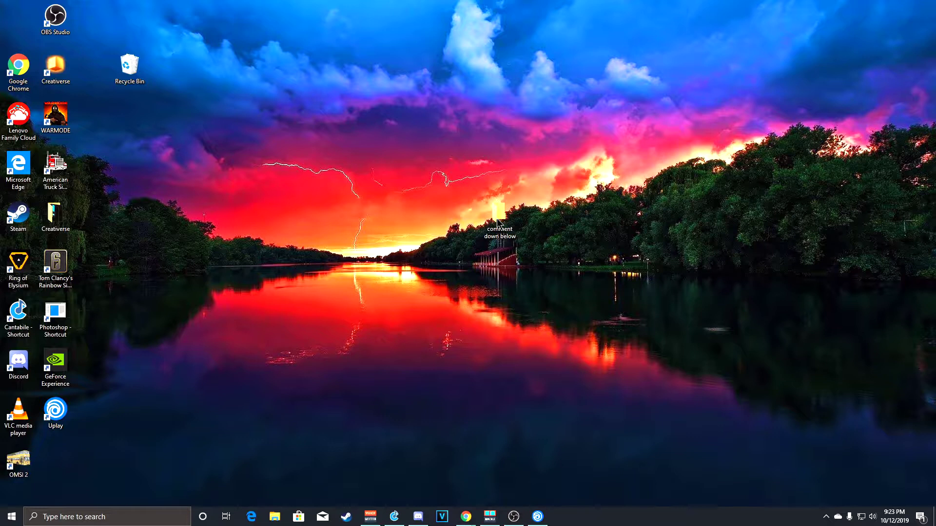
# Step: Open the folder maximized to verify Subscribe and Like is inside, then close it
pyautogui.doubleClick(497, 221)
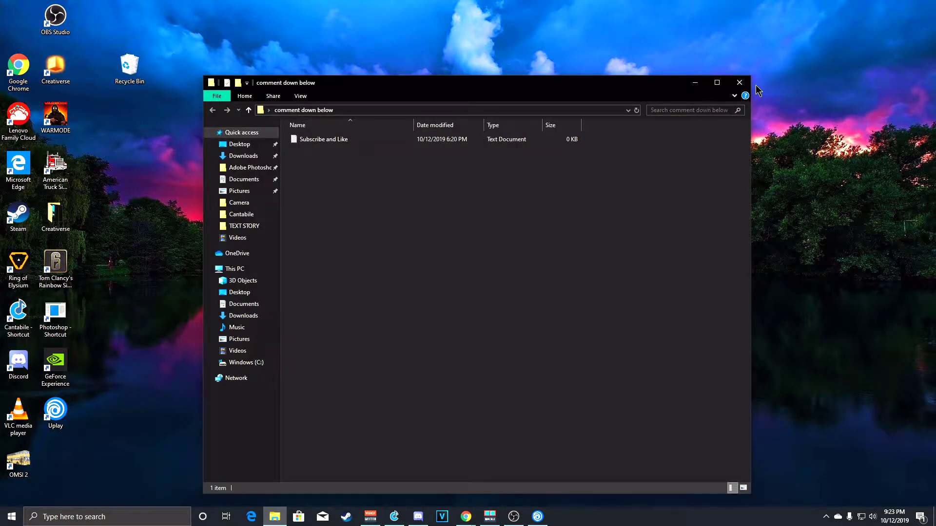
pyautogui.click(726, 85)
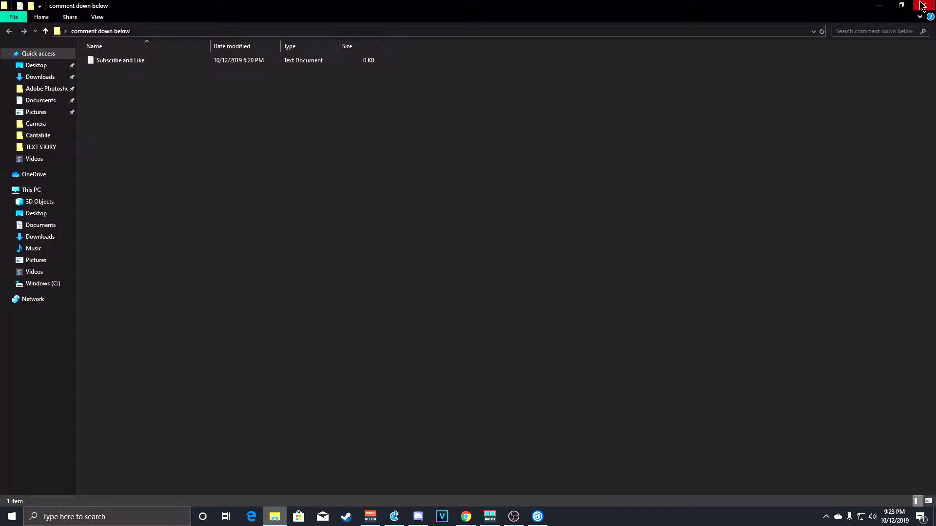
pyautogui.click(923, 5)
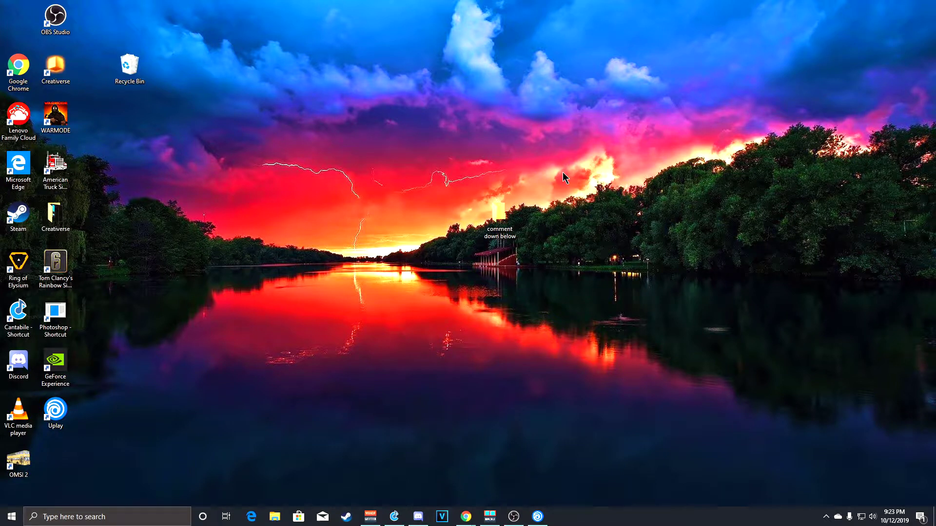